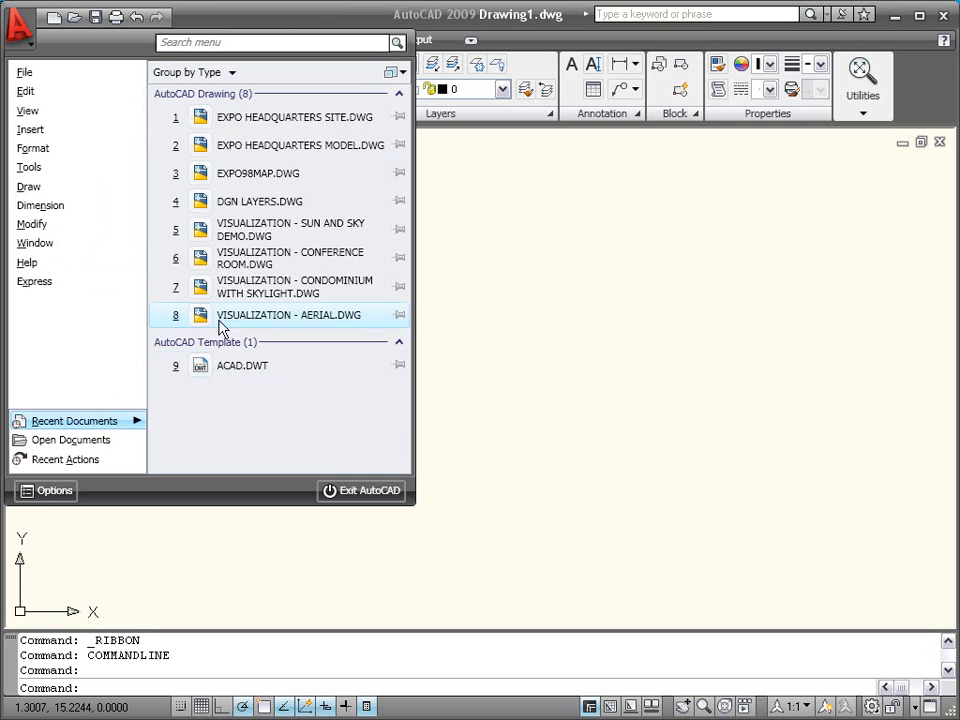
Open the recent drawing EXPO HEADQUARTERS SITE.DWG and start recording an action macro.
click(242, 120)
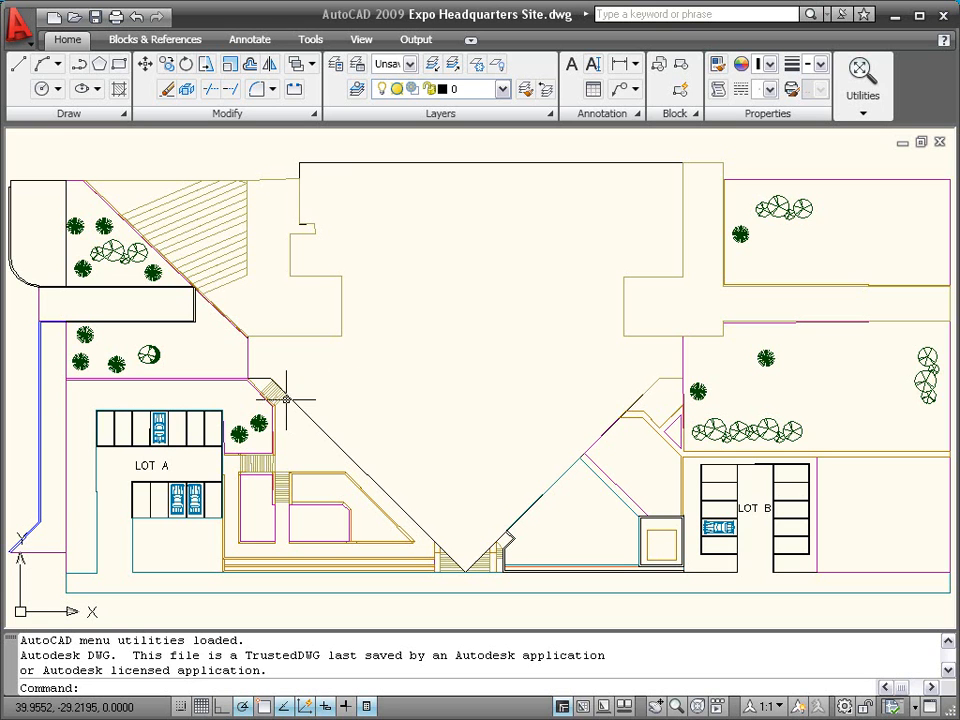
scroll(78, 481, up, 3)
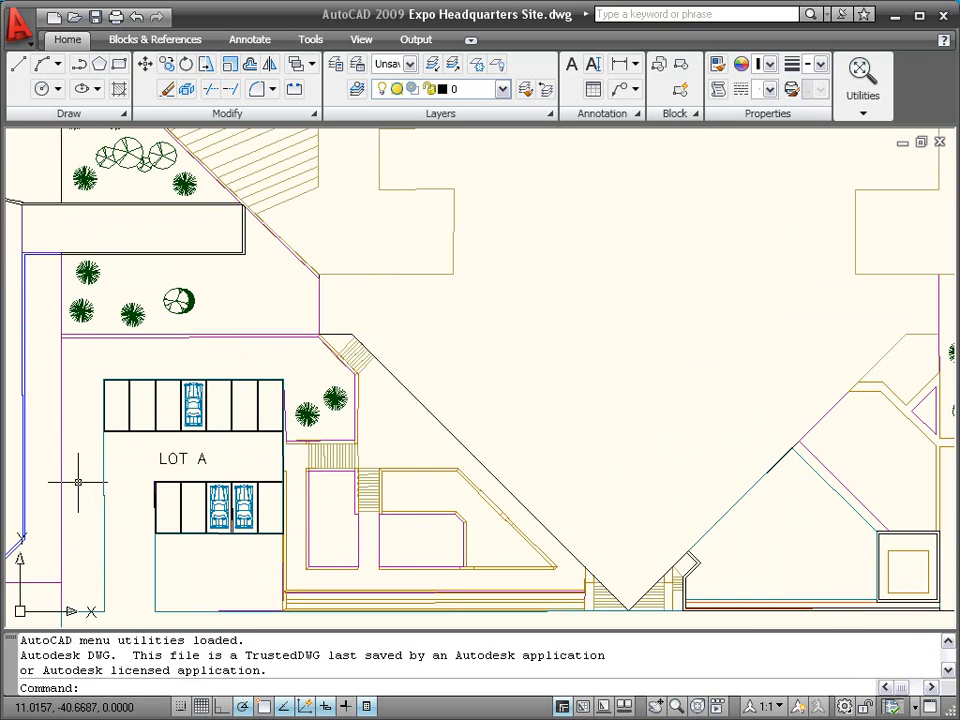
mouse_move(77, 476)
middle_down()
mouse_move(138, 459)
mouse_move(189, 394)
mouse_move(188, 374)
middle_up()
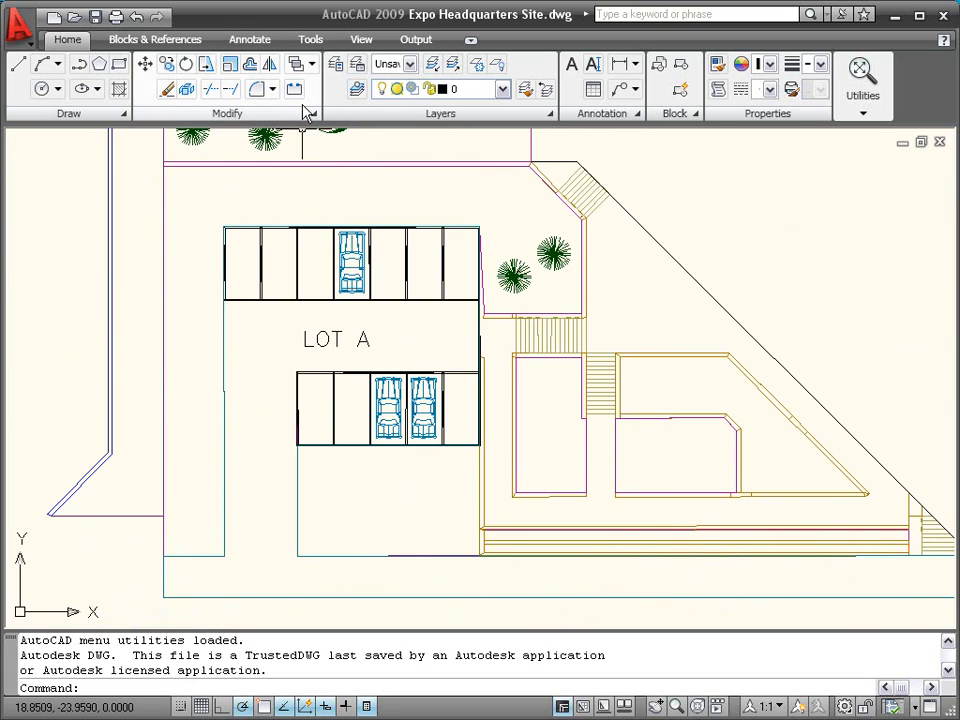
click(310, 40)
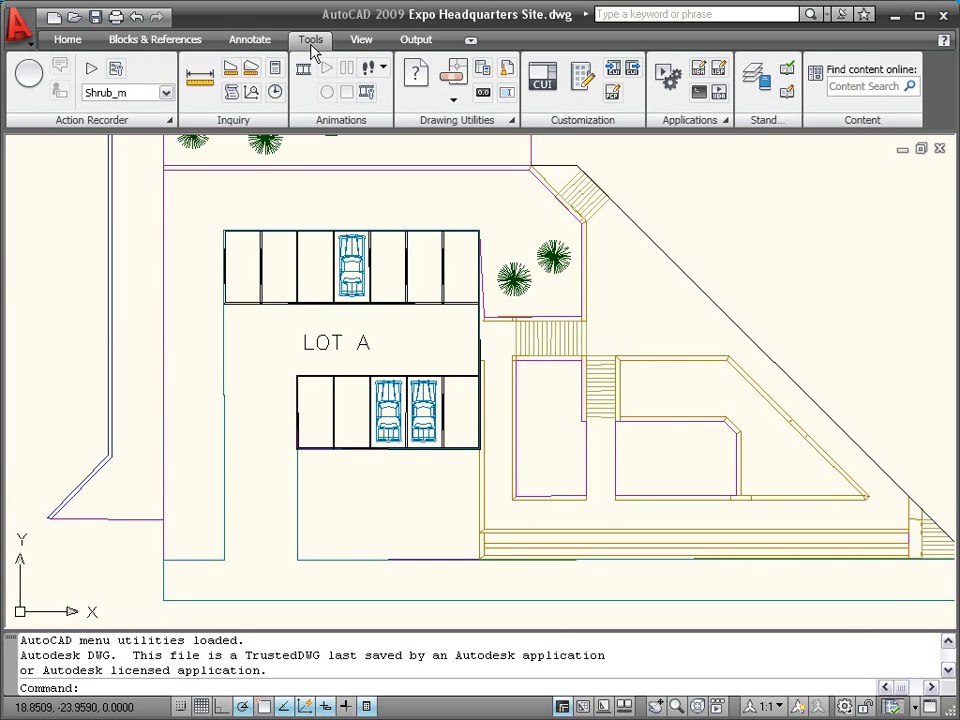
click(22, 76)
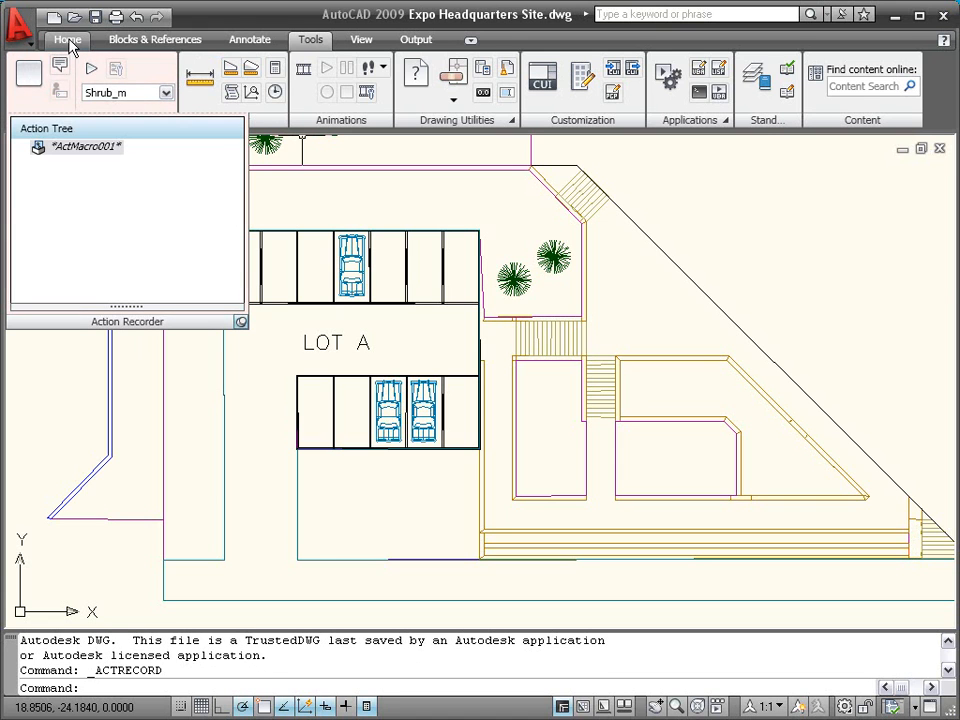
Create two new layers named Landscape Shrubs and Landscape Hatch.
click(69, 42)
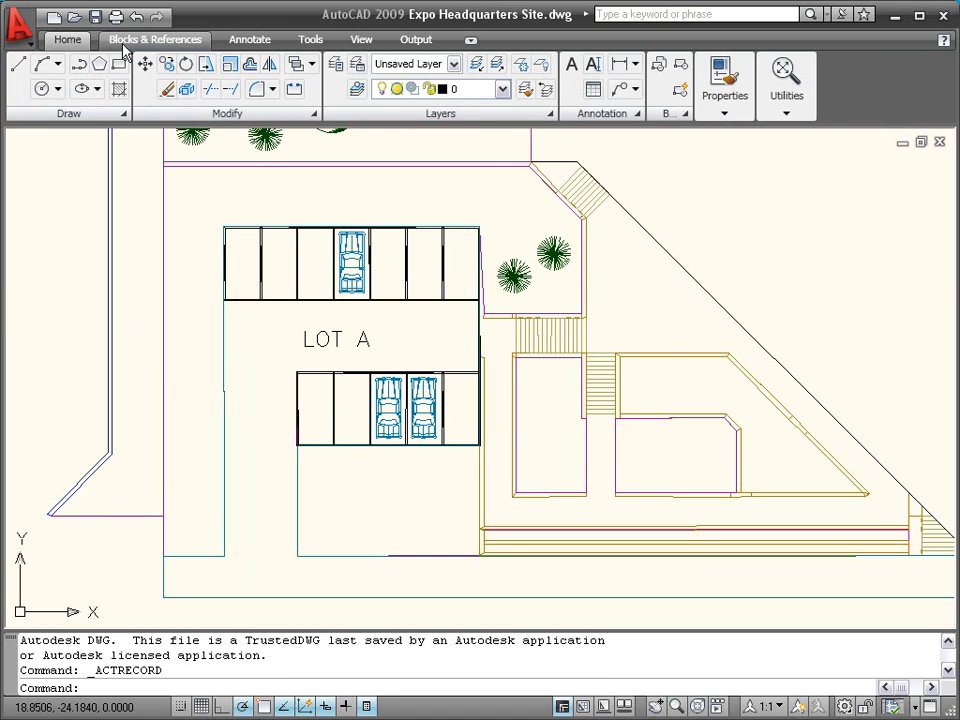
click(334, 64)
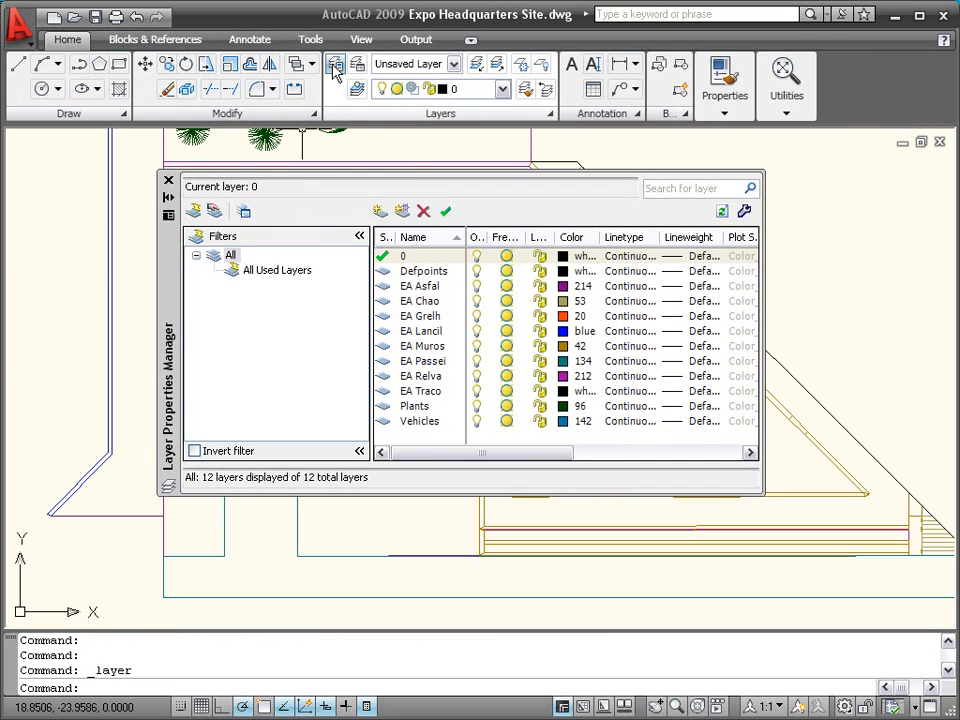
click(379, 211)
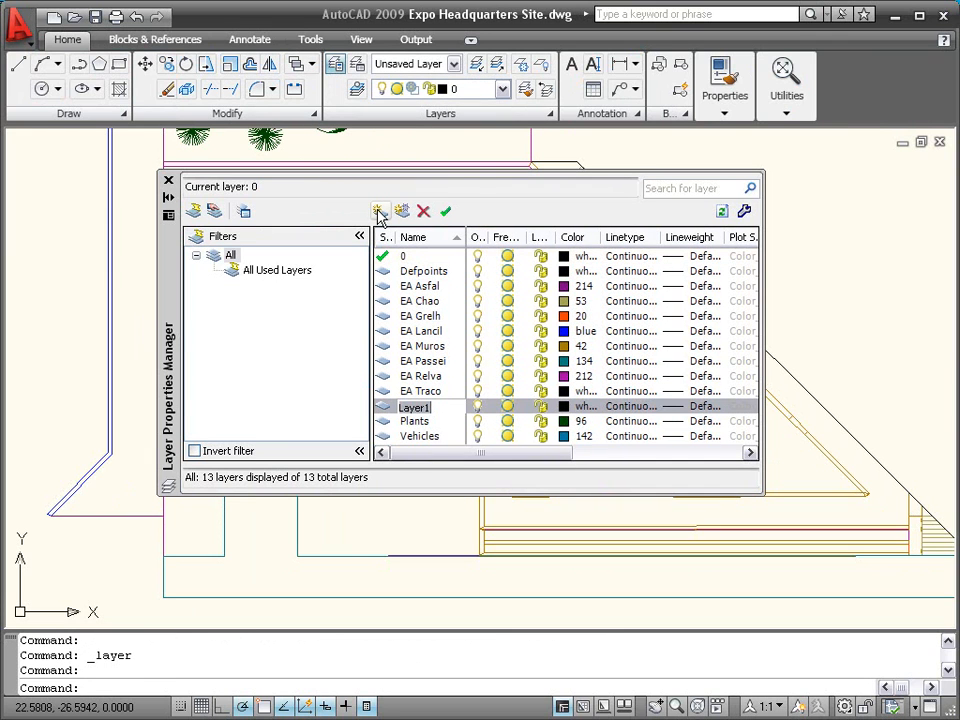
text(Landscape)
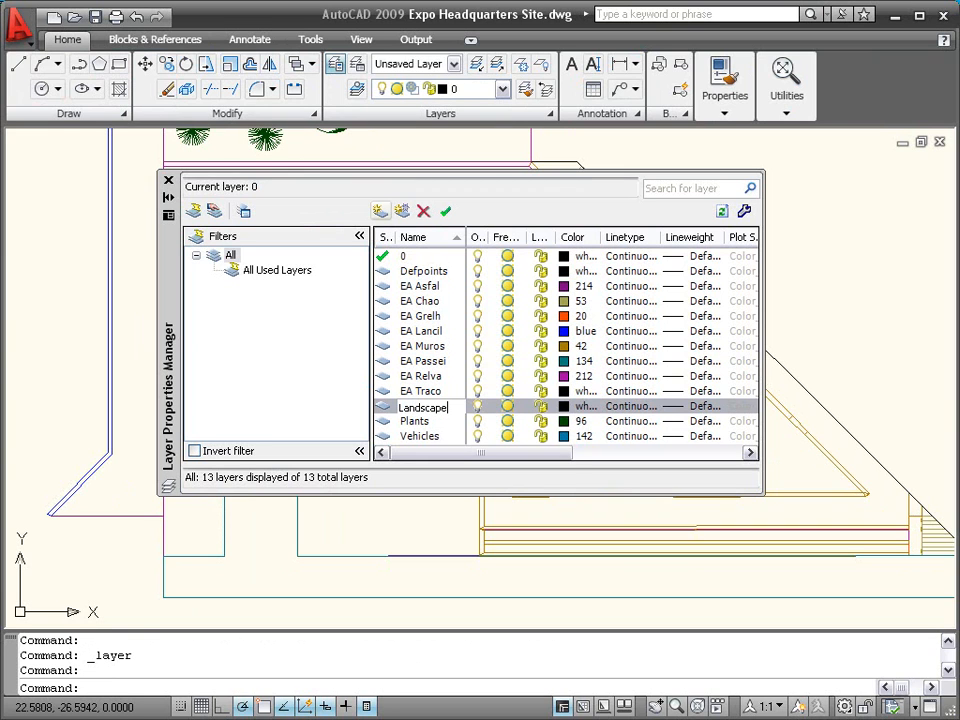
text(Shrubs)
key(Return)
click(380, 213)
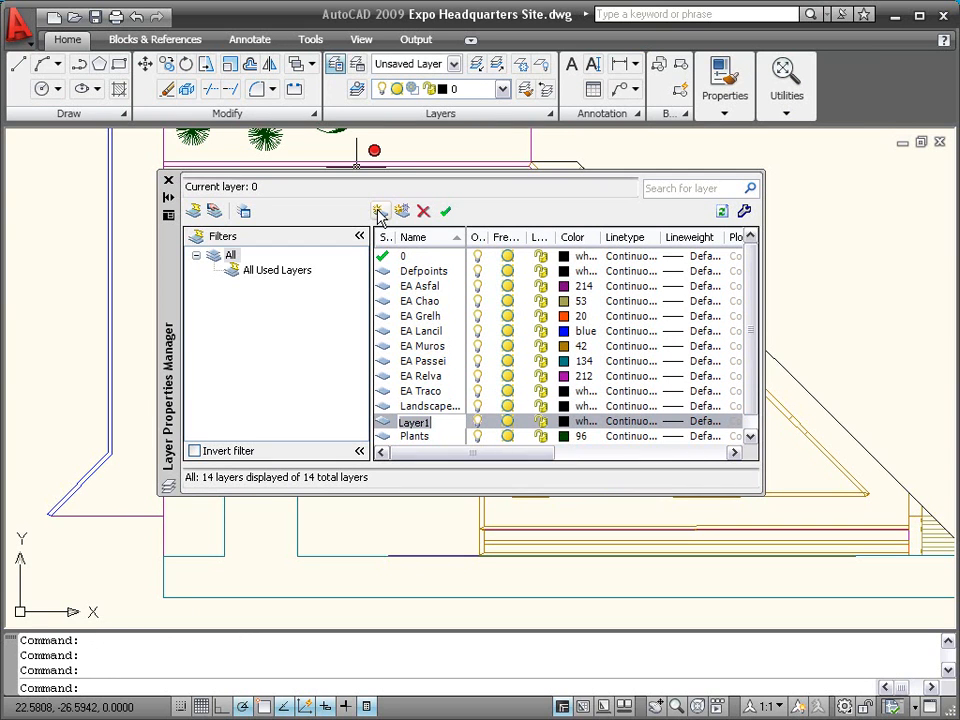
text(Landscape Hatch)
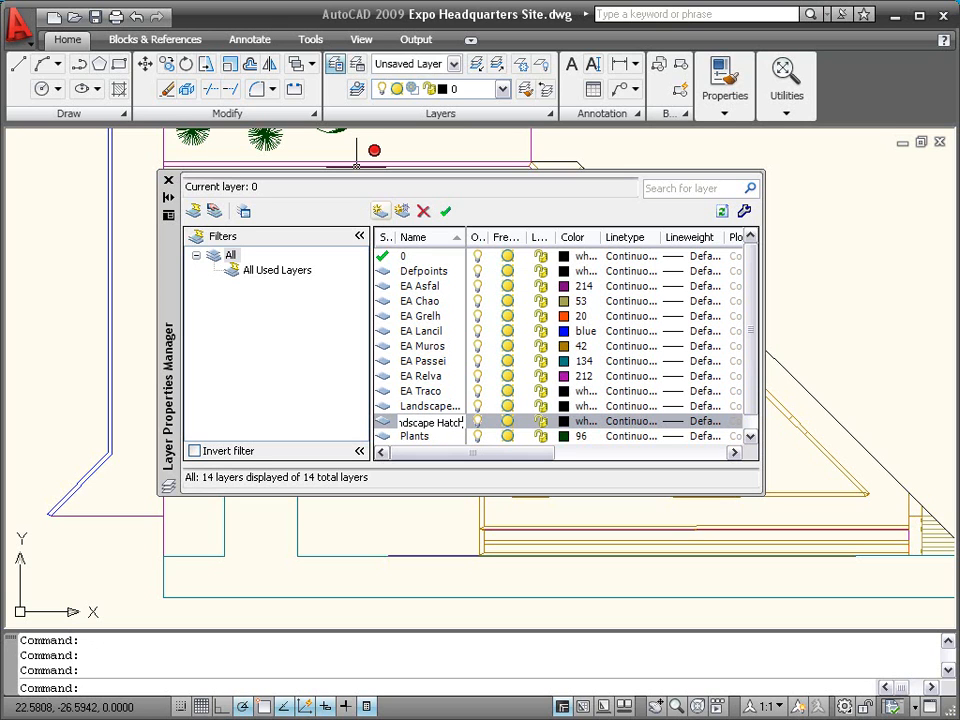
key(Return)
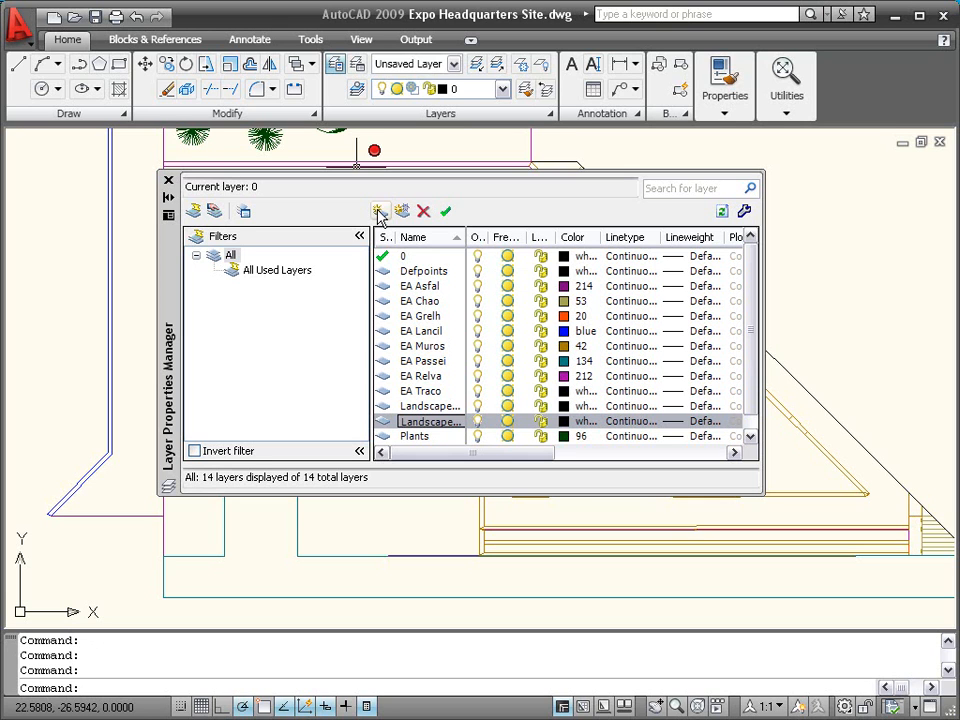
Set the Landscape Shrubs layer to color 92 and the Landscape Hatch layer to color 142, and close the layer manager.
click(580, 421)
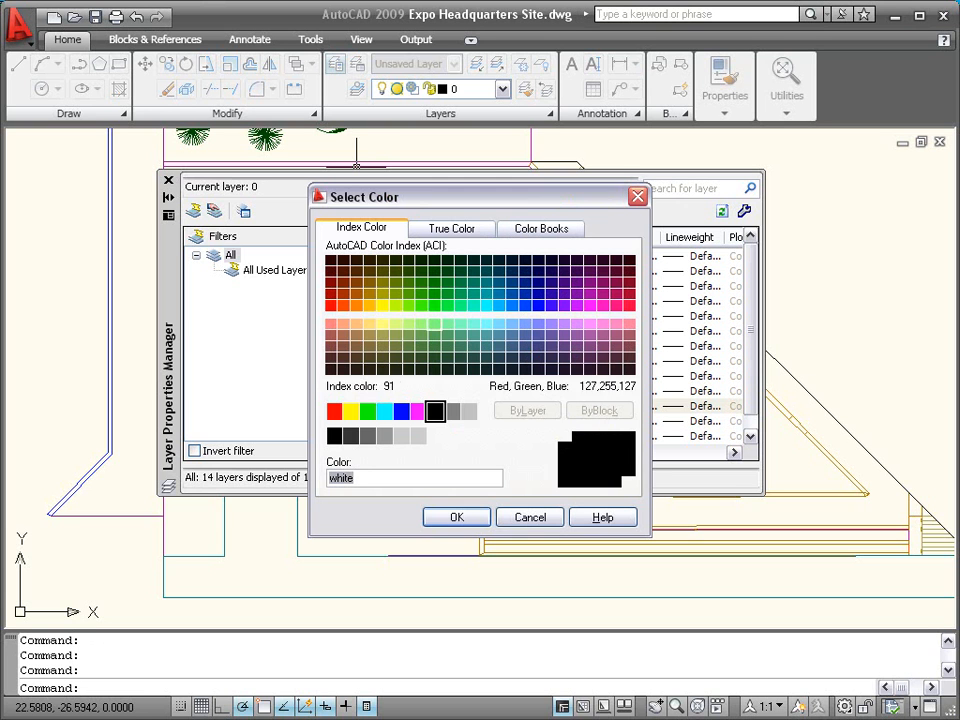
click(434, 293)
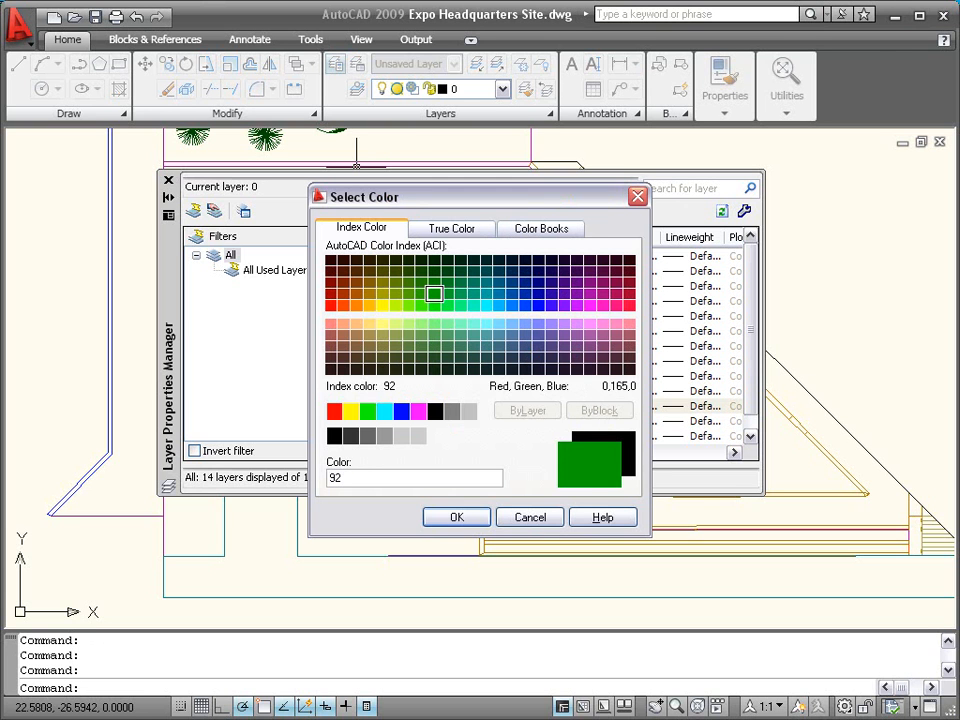
click(475, 515)
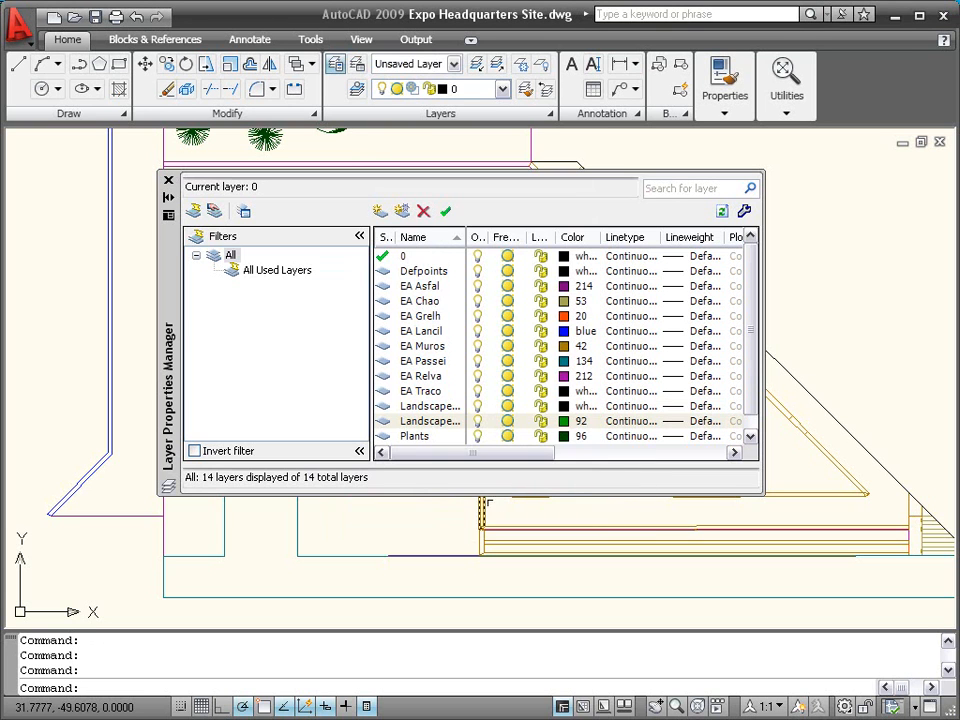
click(568, 408)
click(498, 293)
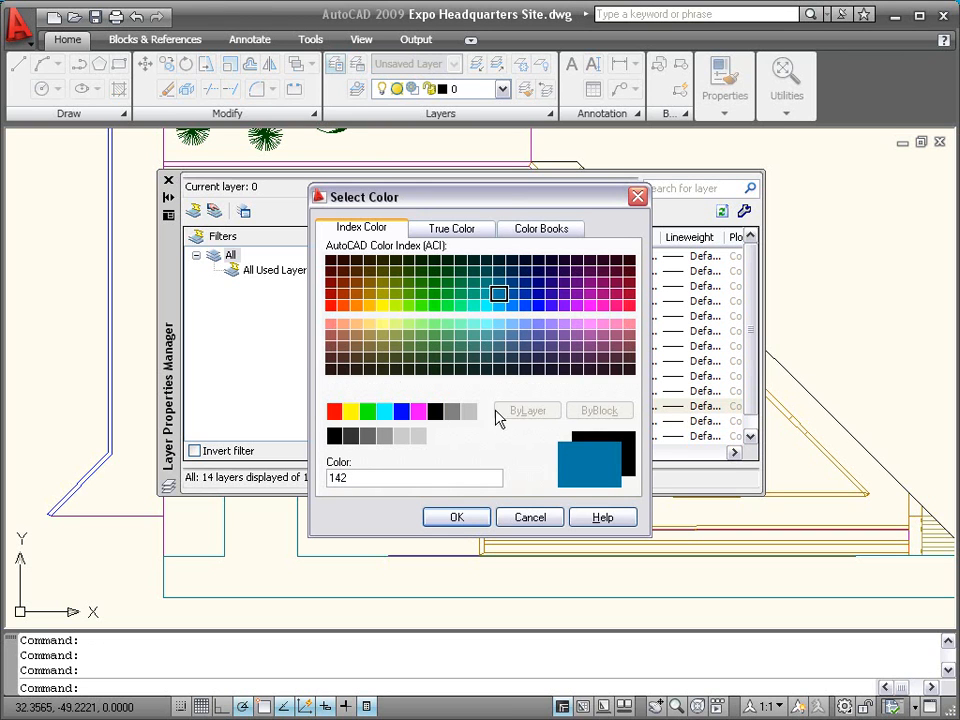
click(476, 519)
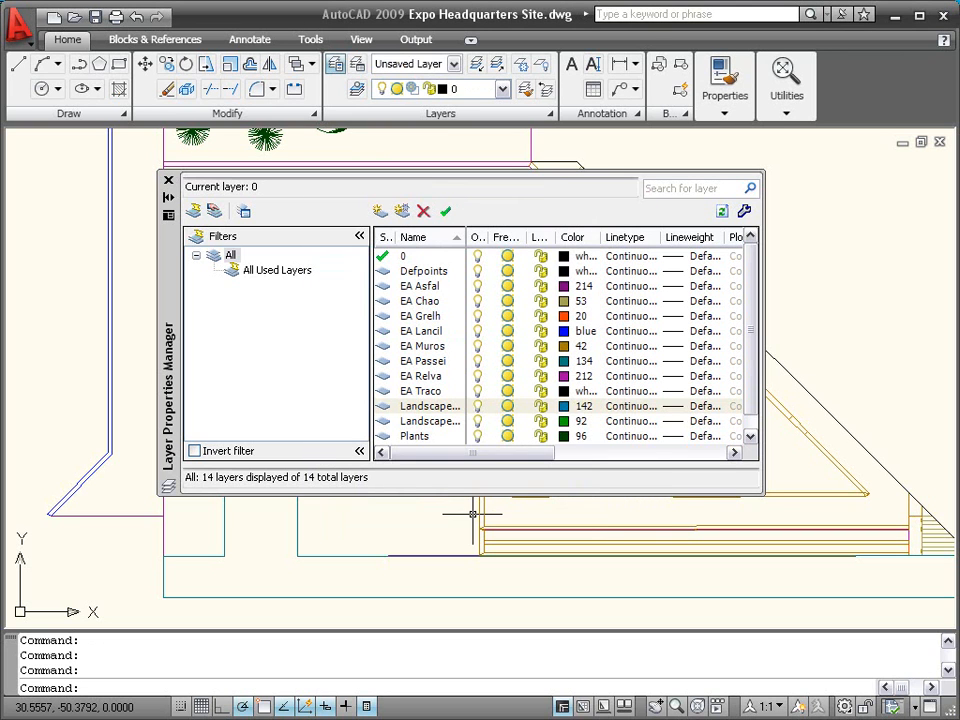
click(169, 183)
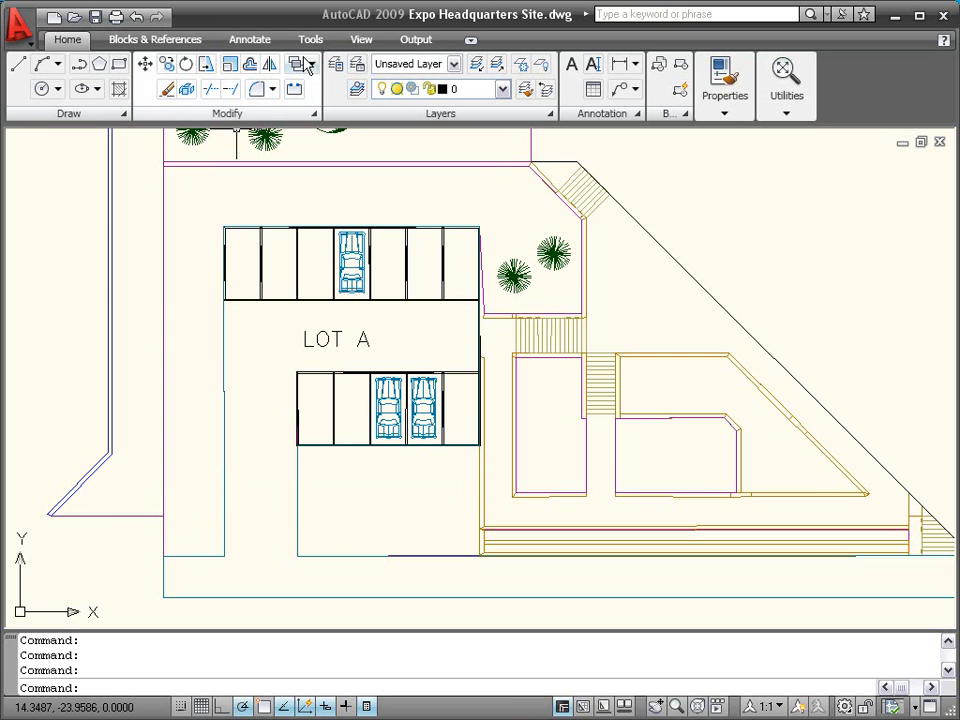
Stop the action recording and save the macro with the command name CreateLayers.
click(310, 40)
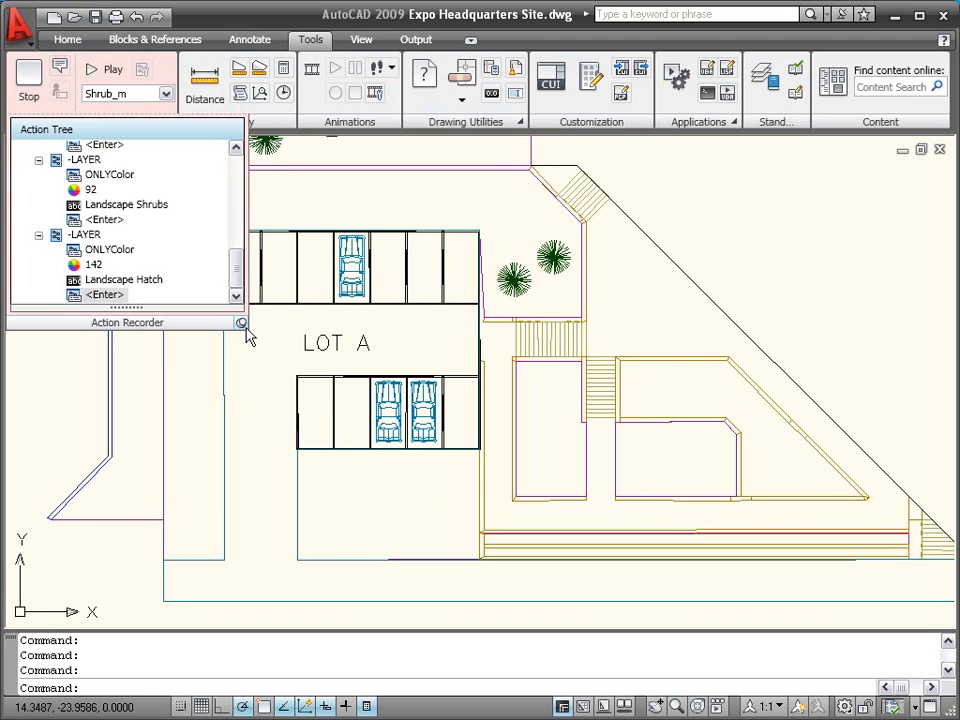
click(285, 197)
click(239, 191)
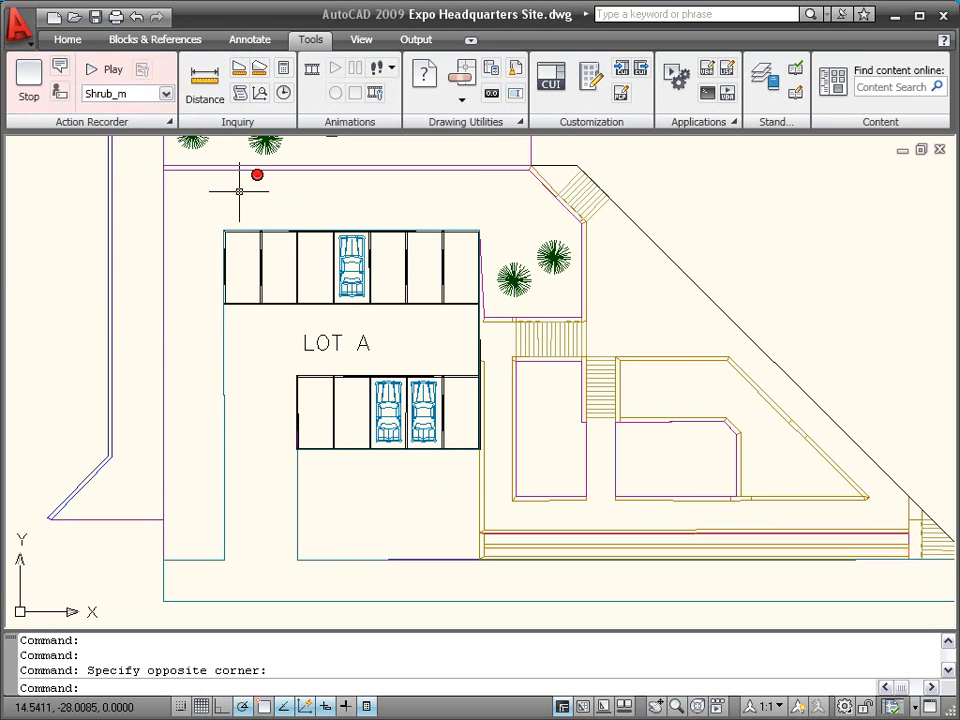
click(33, 84)
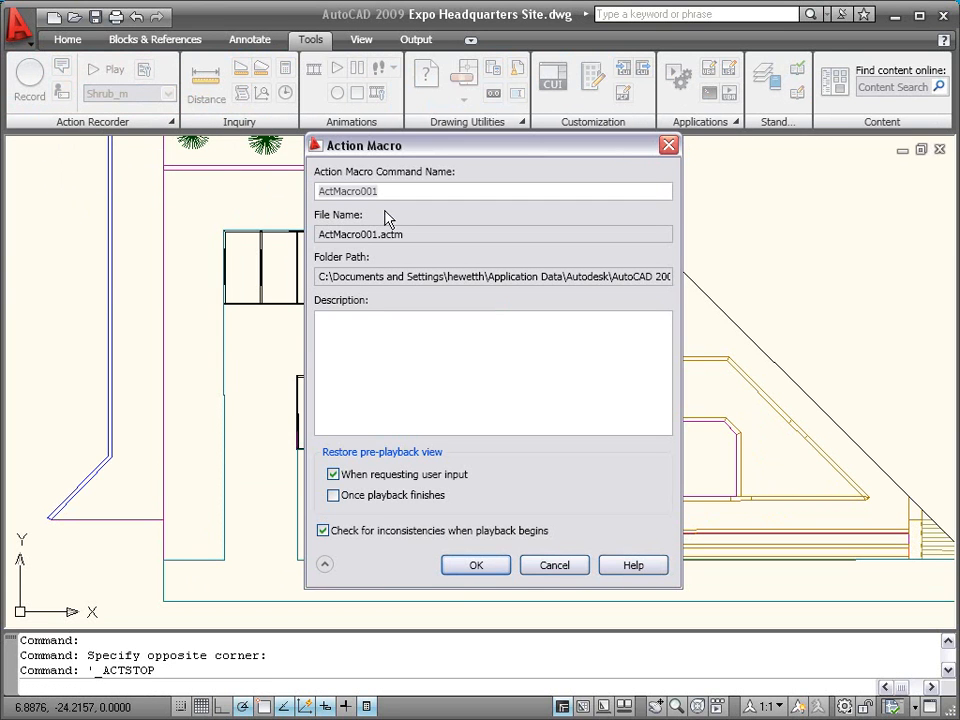
text(Cre)
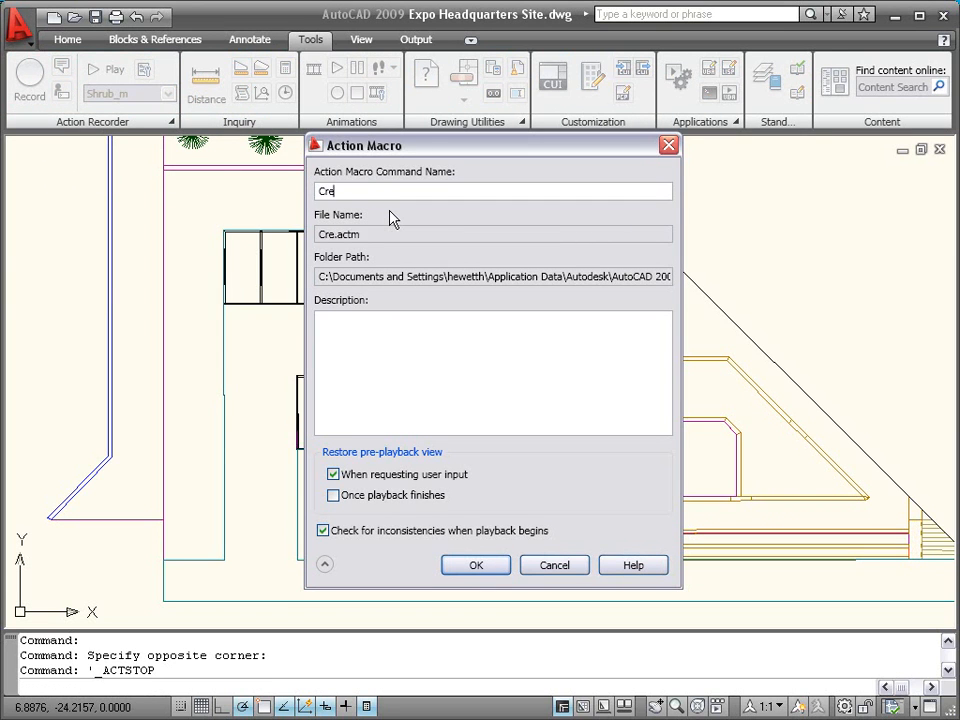
text(ateLayers)
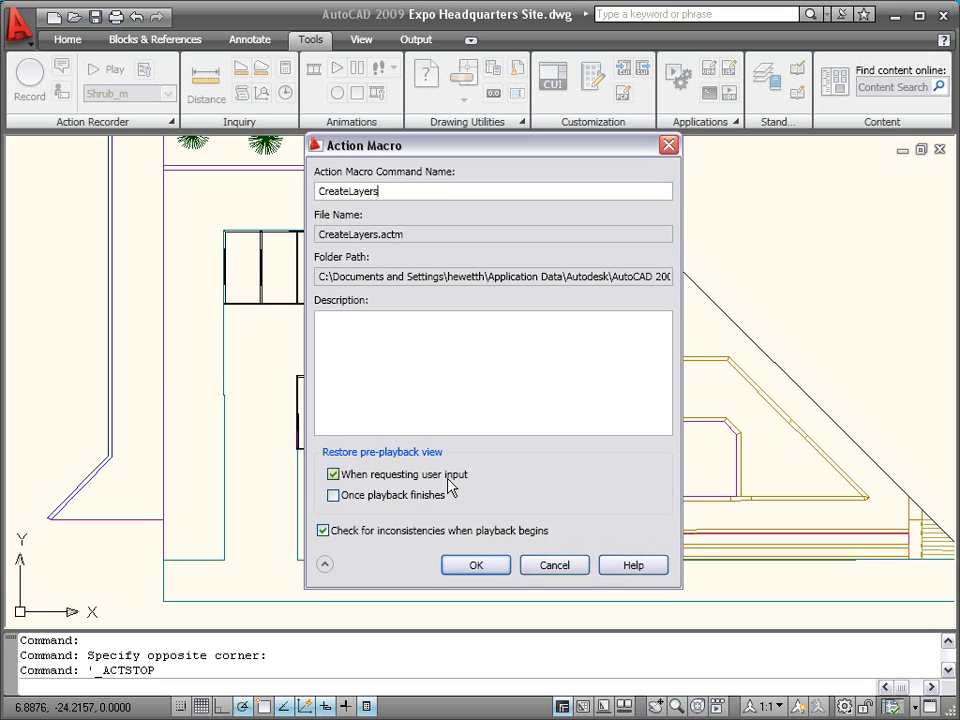
click(475, 565)
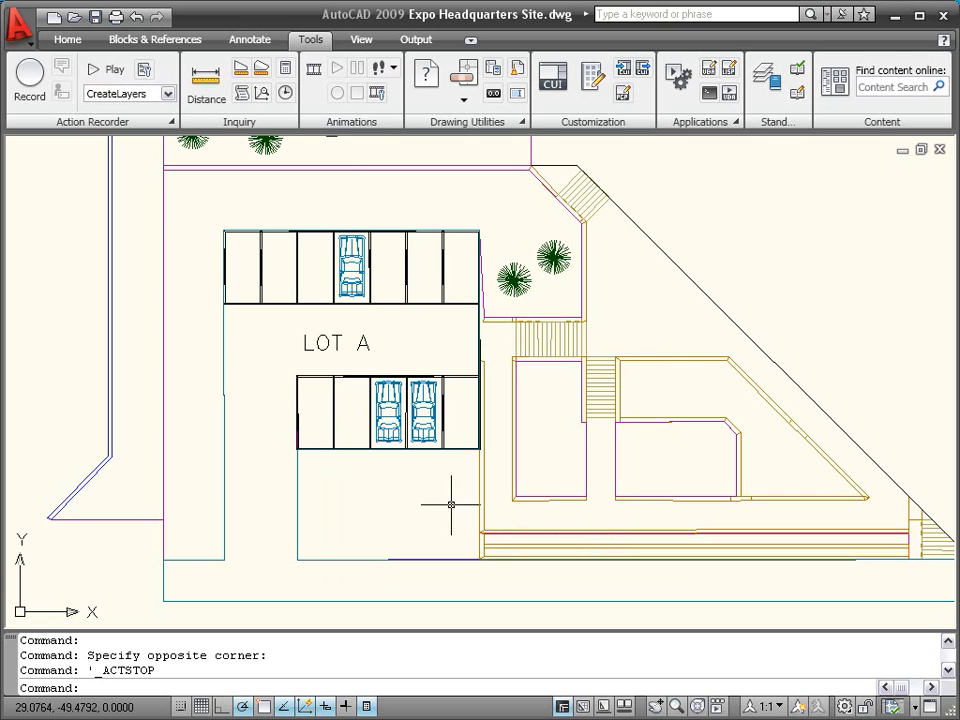
Examine the Action Recorder's recording and additional reading file locations in the options, and the list of available action macros.
right_click(448, 357)
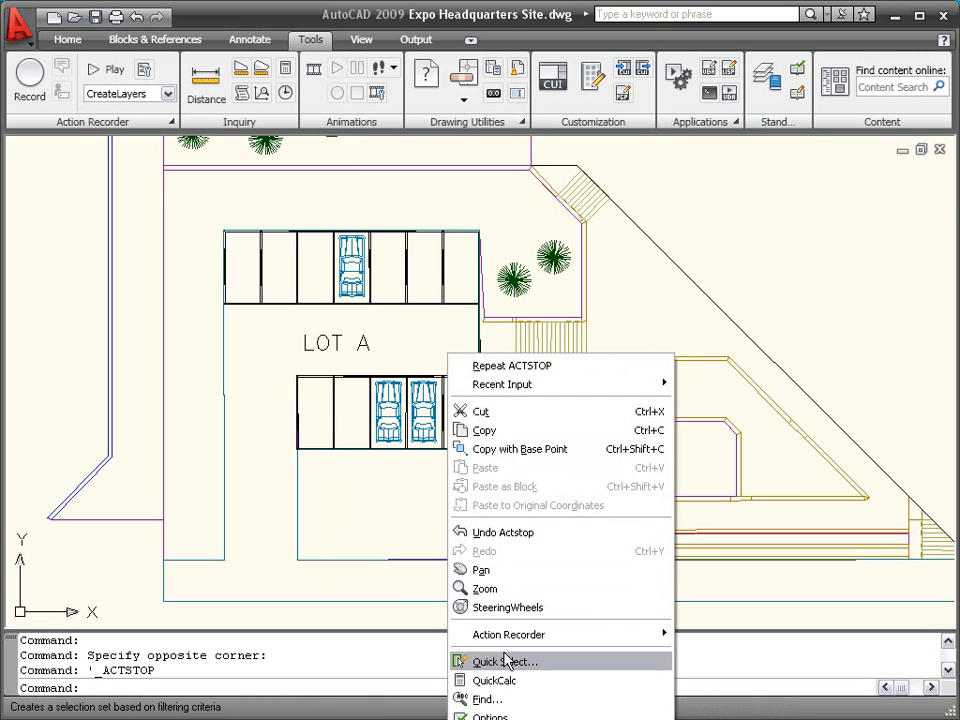
click(505, 715)
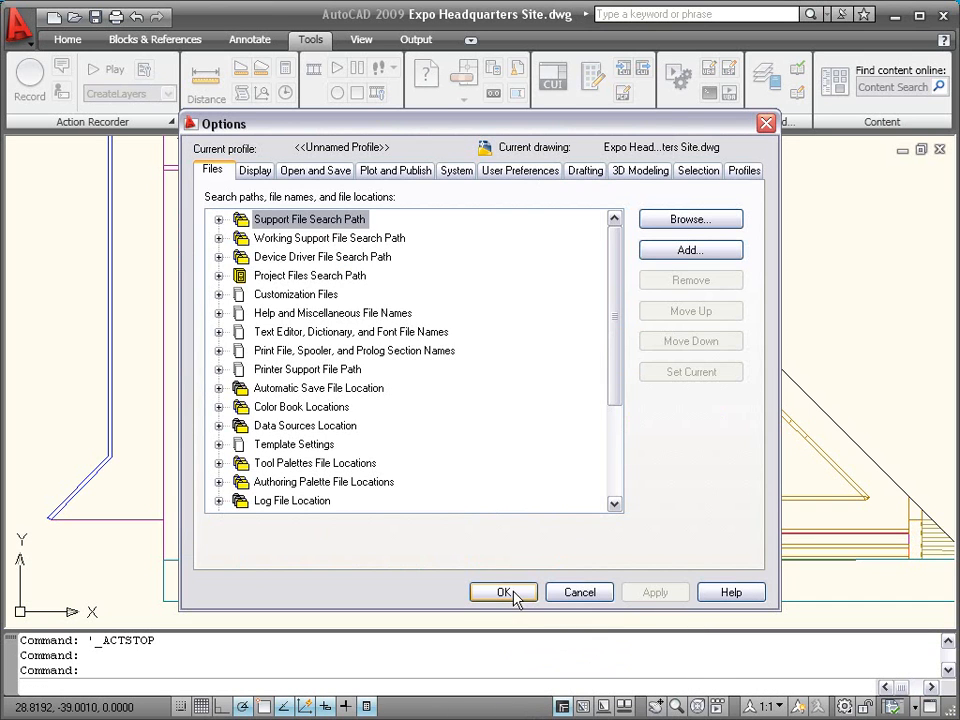
scroll(606, 450, down, 3)
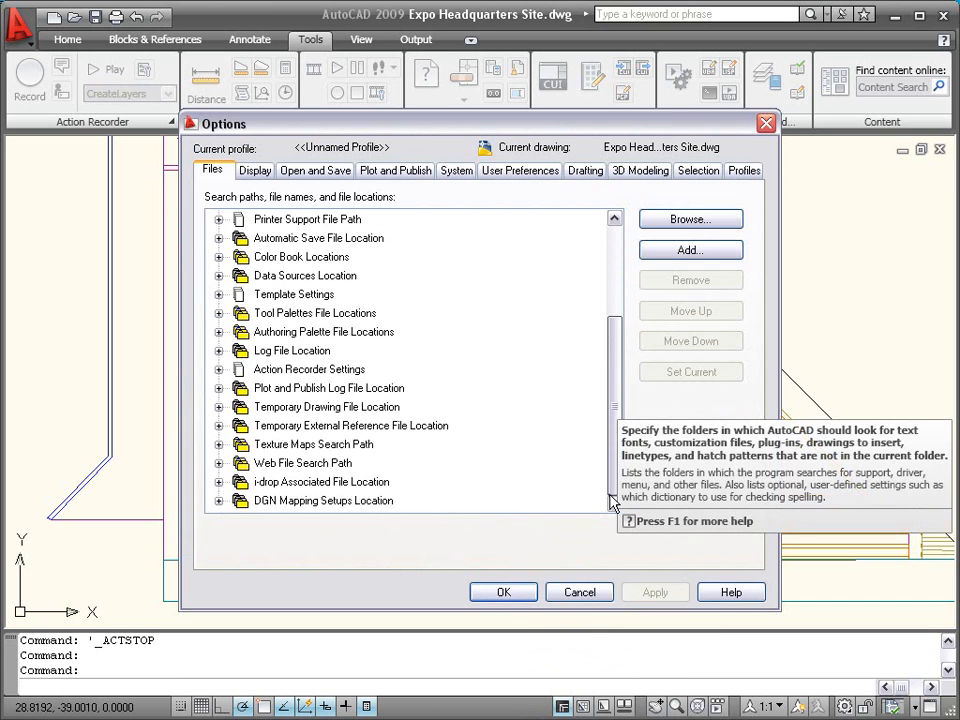
click(219, 369)
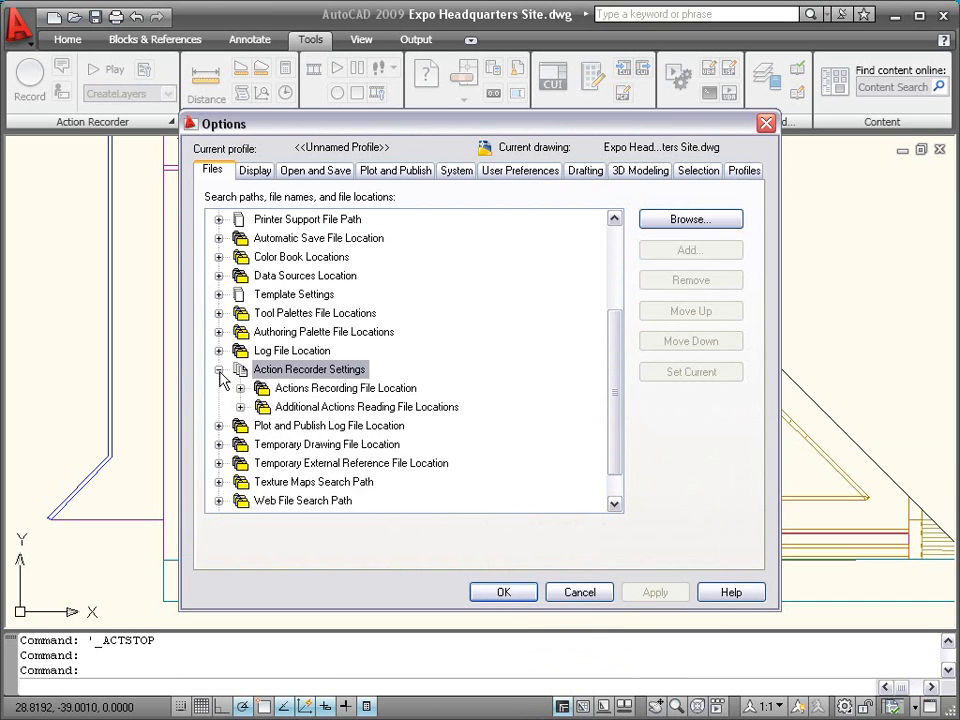
click(240, 389)
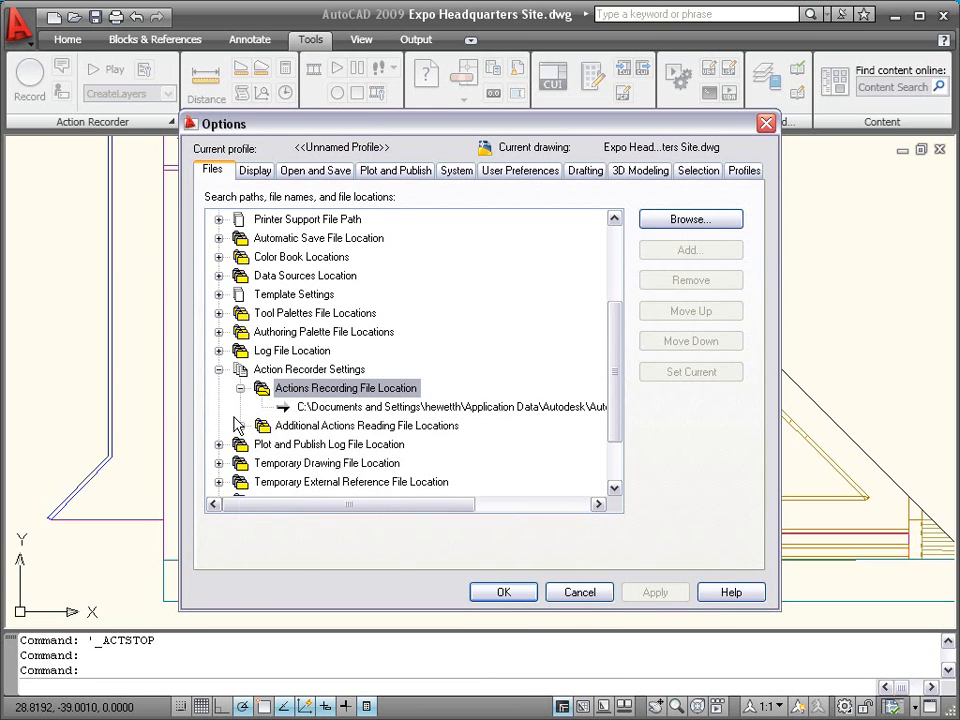
click(240, 425)
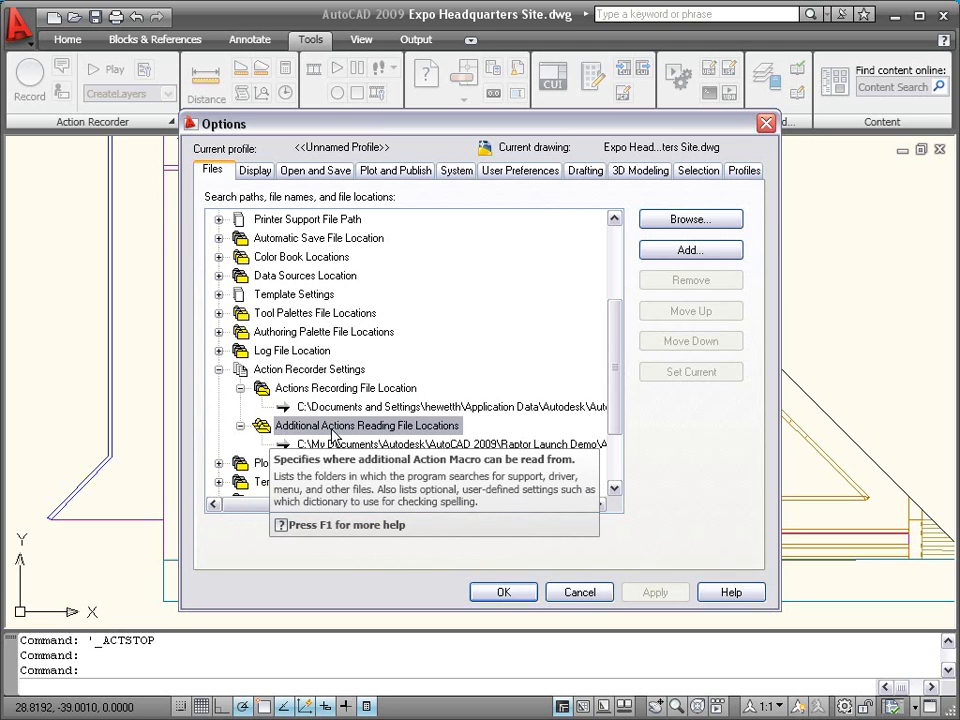
click(504, 592)
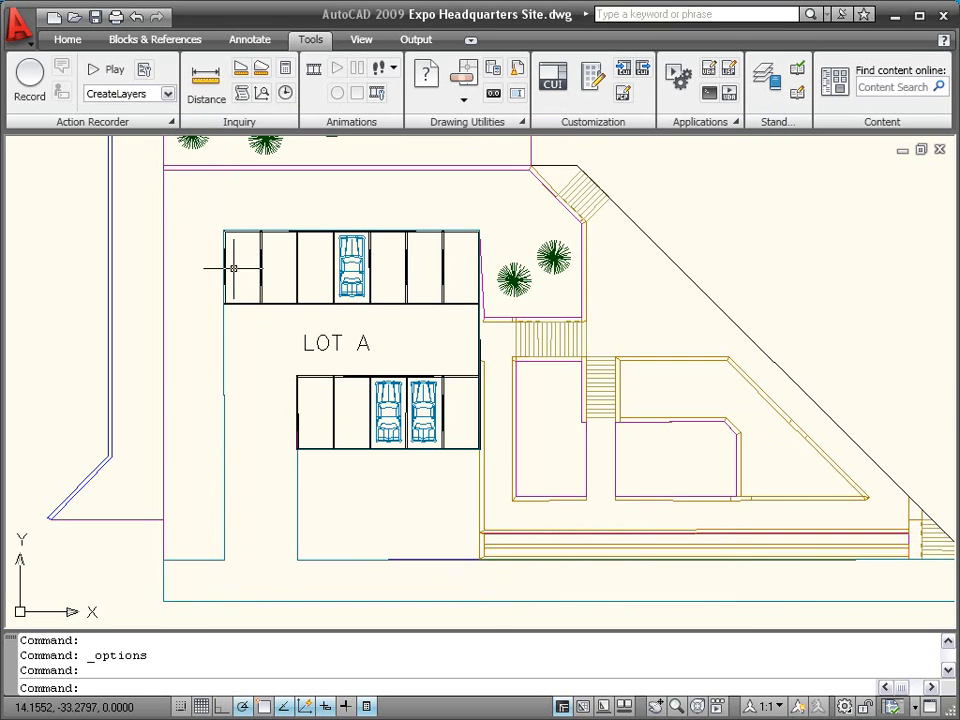
click(168, 93)
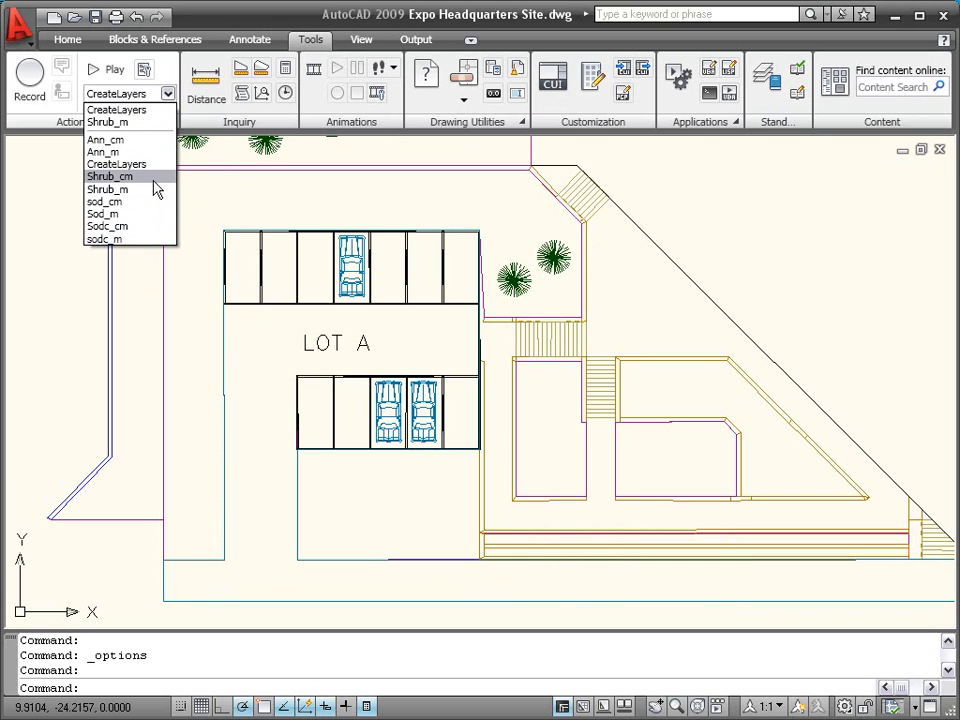
click(160, 64)
Undo all changes made since opening the drawing, and play back the CreateLayers macro to recreate the layers.
click(138, 18)
click(138, 18)
click(138, 18)
click(138, 18)
click(138, 18)
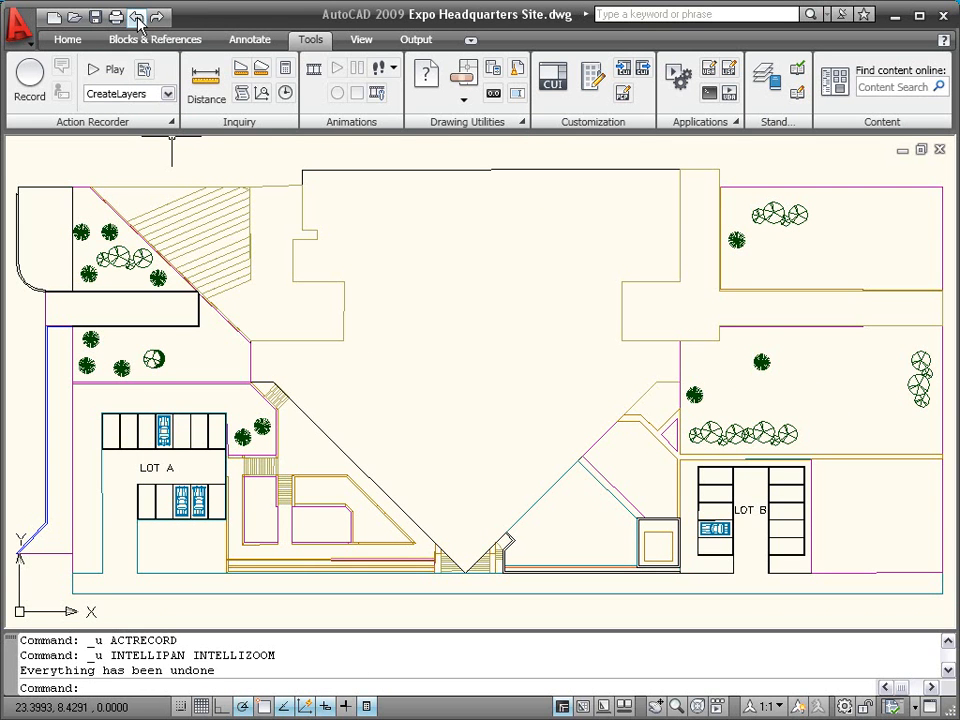
click(113, 70)
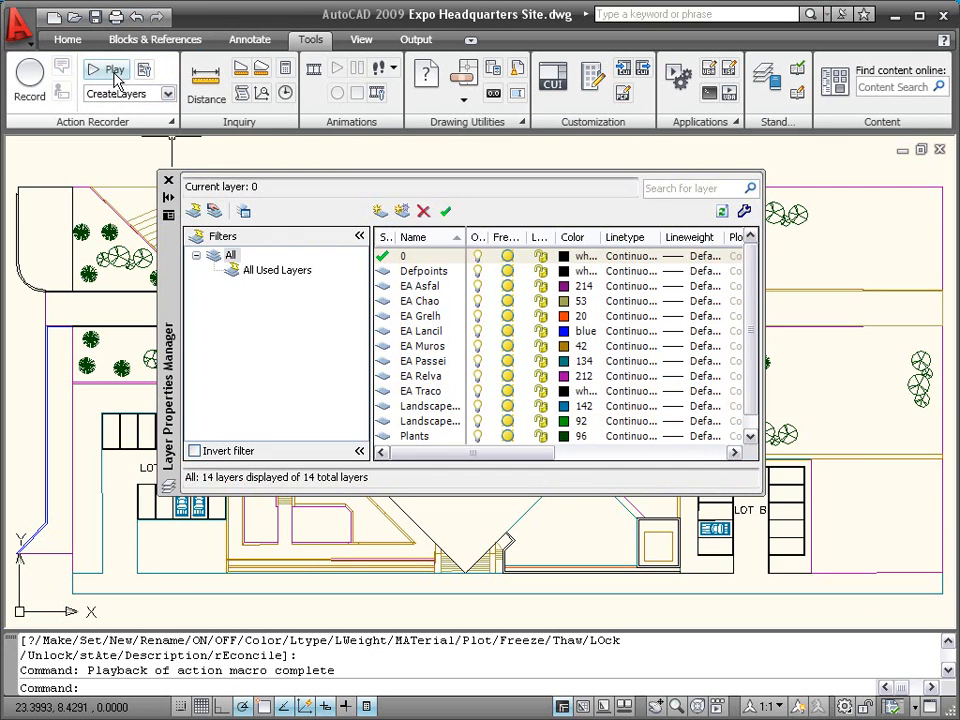
click(168, 180)
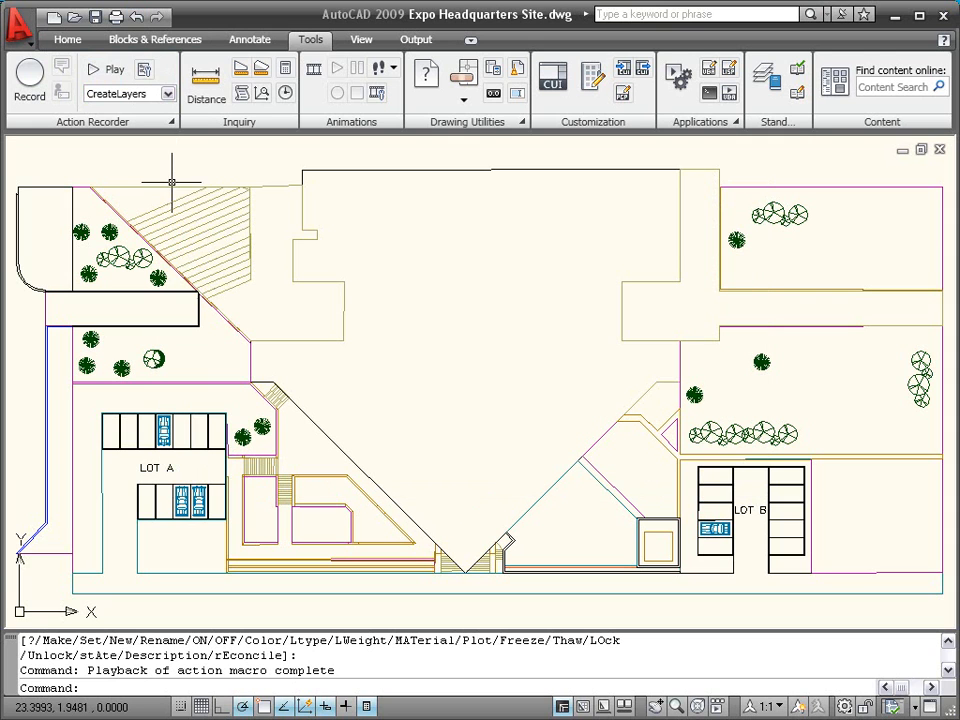
Select the Shrub_m action macro and review its recorded layer, revision cloud and hatch actions in the action tree.
click(168, 93)
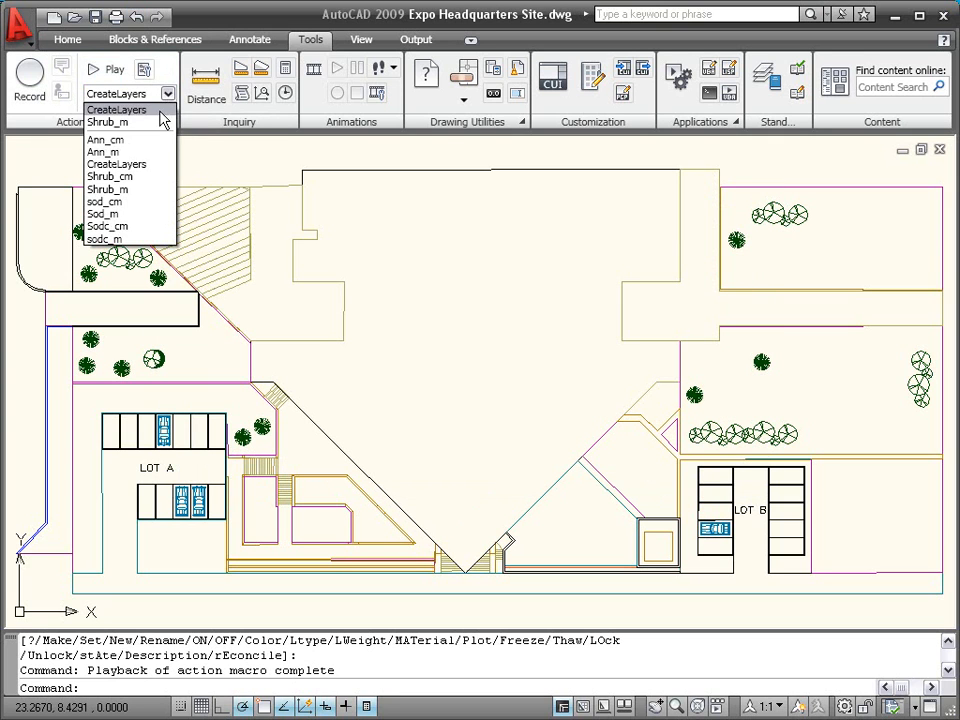
click(146, 122)
click(150, 122)
click(168, 93)
click(148, 122)
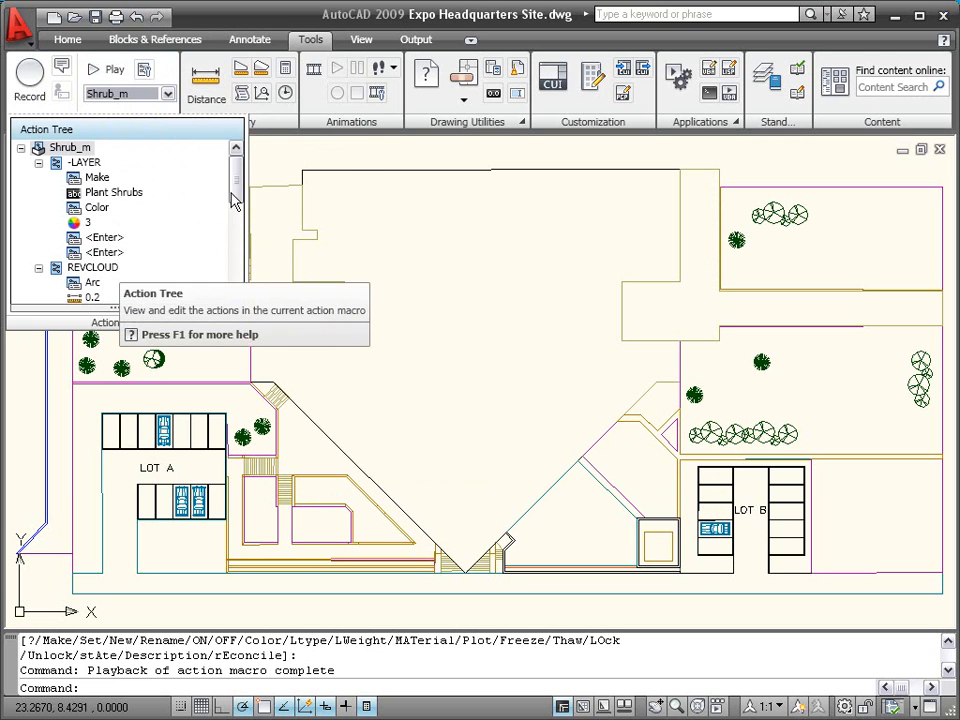
drag(238, 193, 238, 226)
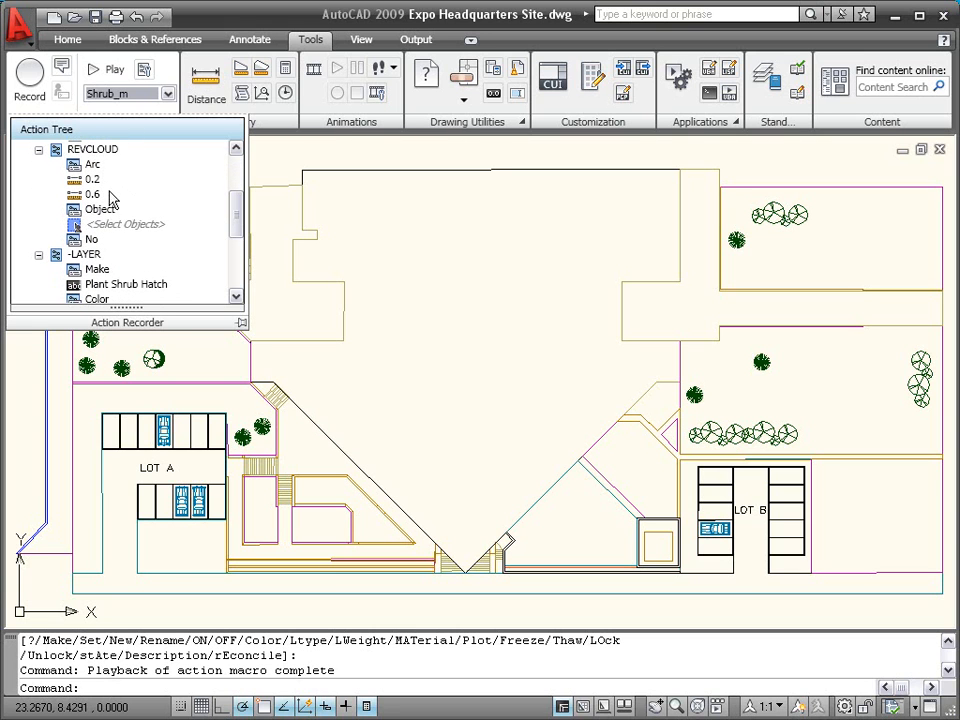
scroll(155, 225, down, 2)
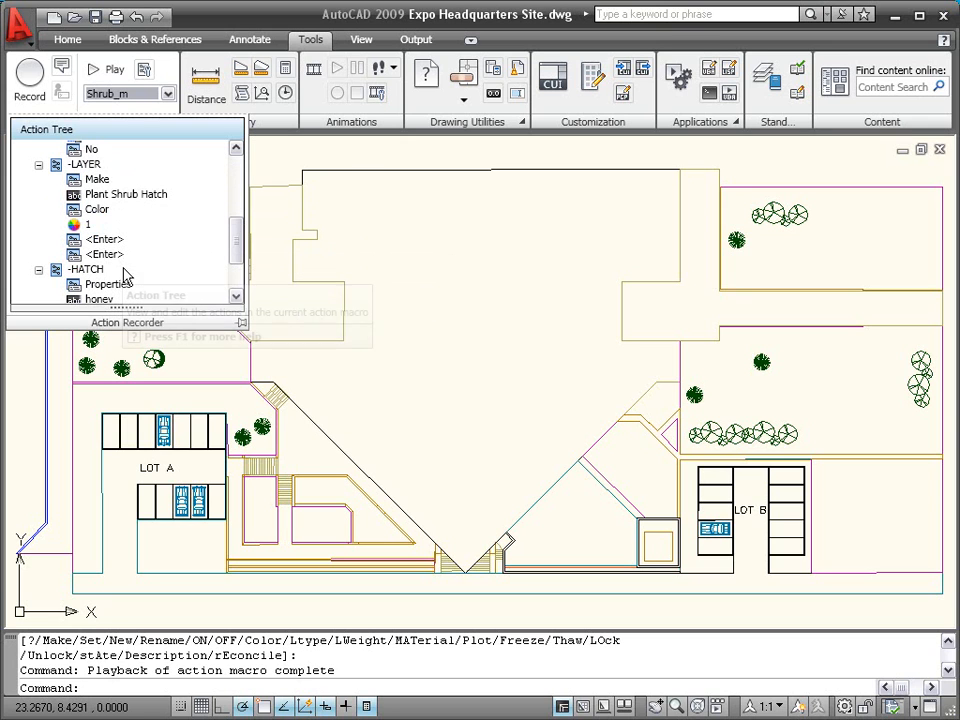
drag(236, 246, 235, 270)
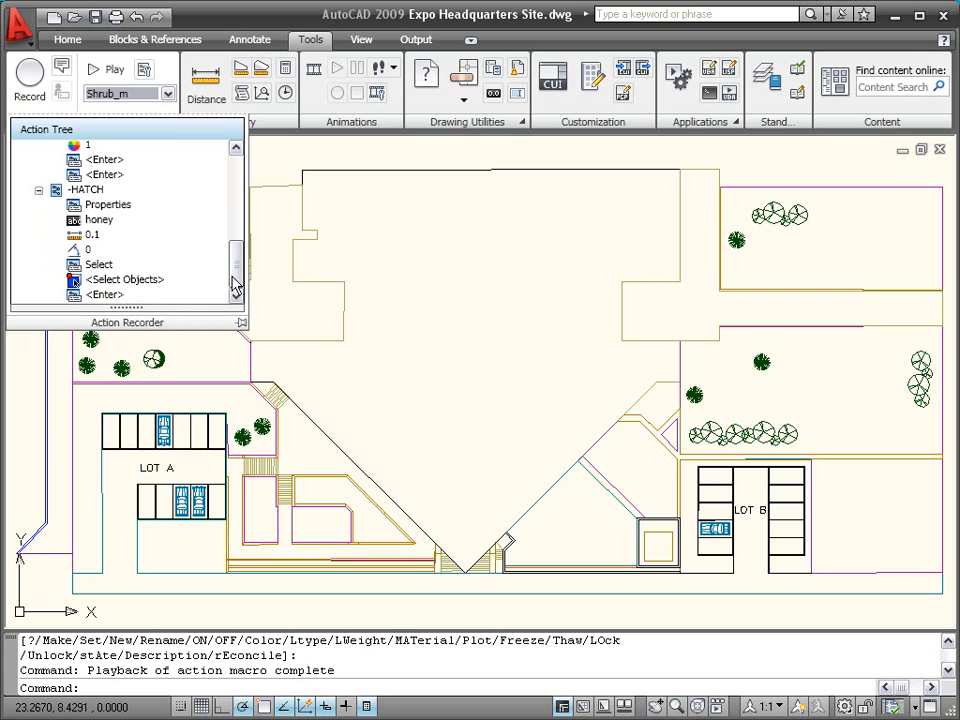
Play back the Shrub_m macro, picking the tall narrow planter outline east of Lot A as the object to convert and hatch.
click(113, 74)
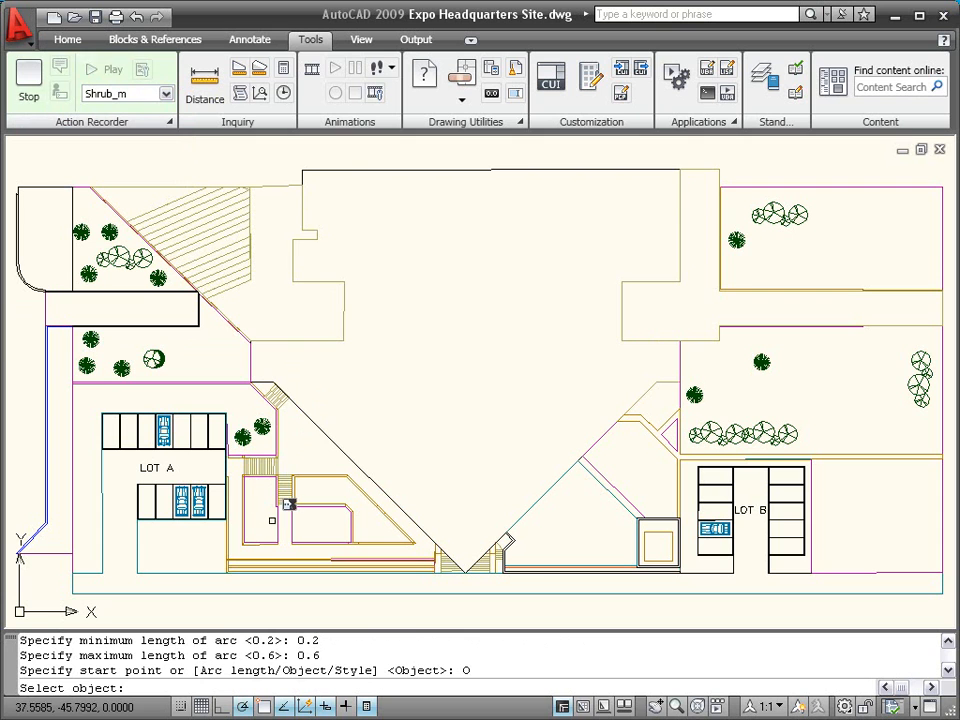
scroll(254, 553, up, 6)
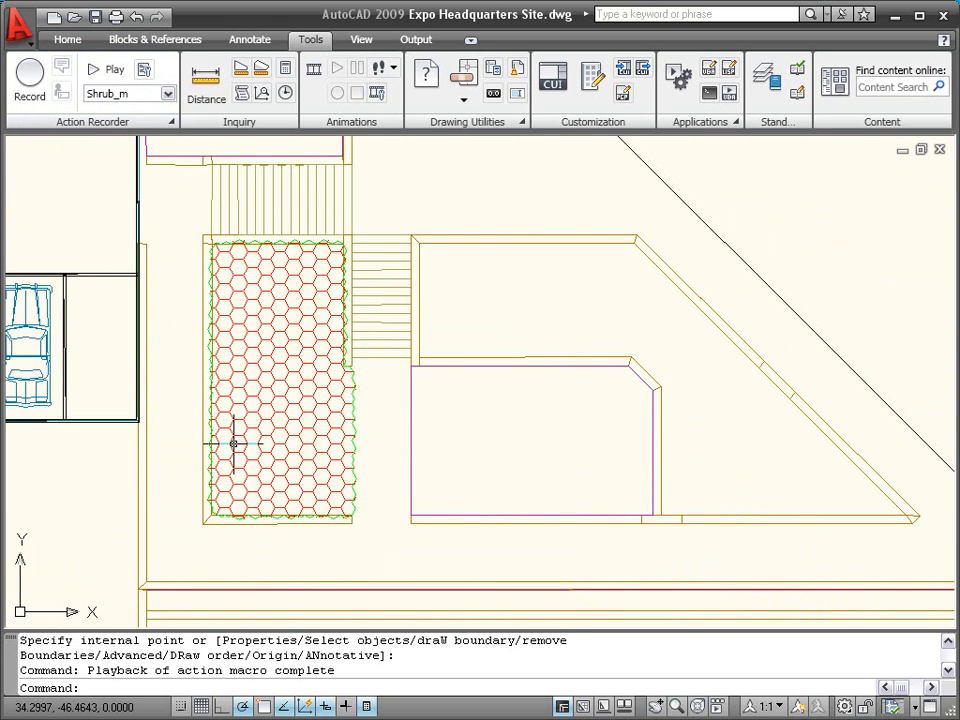
Review the layer and hatch commands run by the Shrub_m macro in the command history, and close the text window.
key(F2)
scroll(312, 316, up, 3)
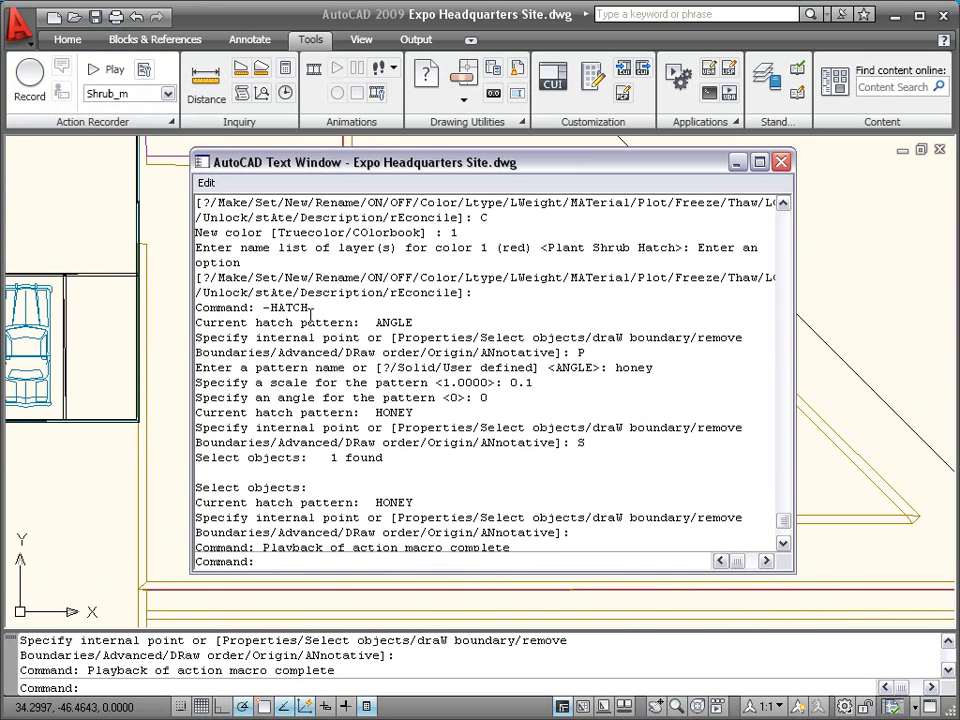
scroll(312, 316, up, 1)
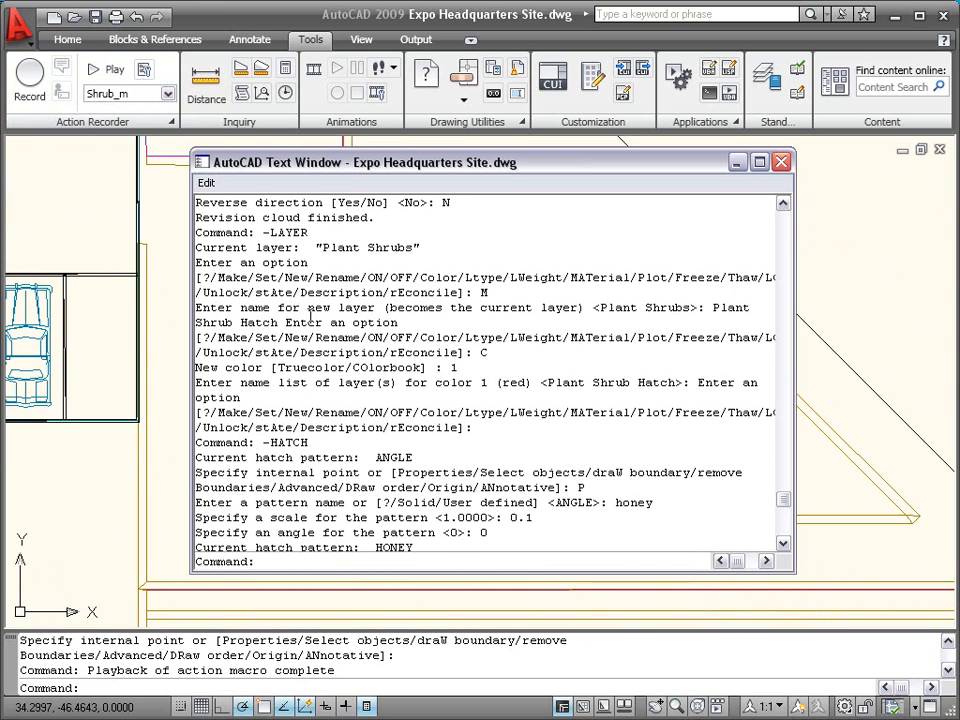
click(781, 162)
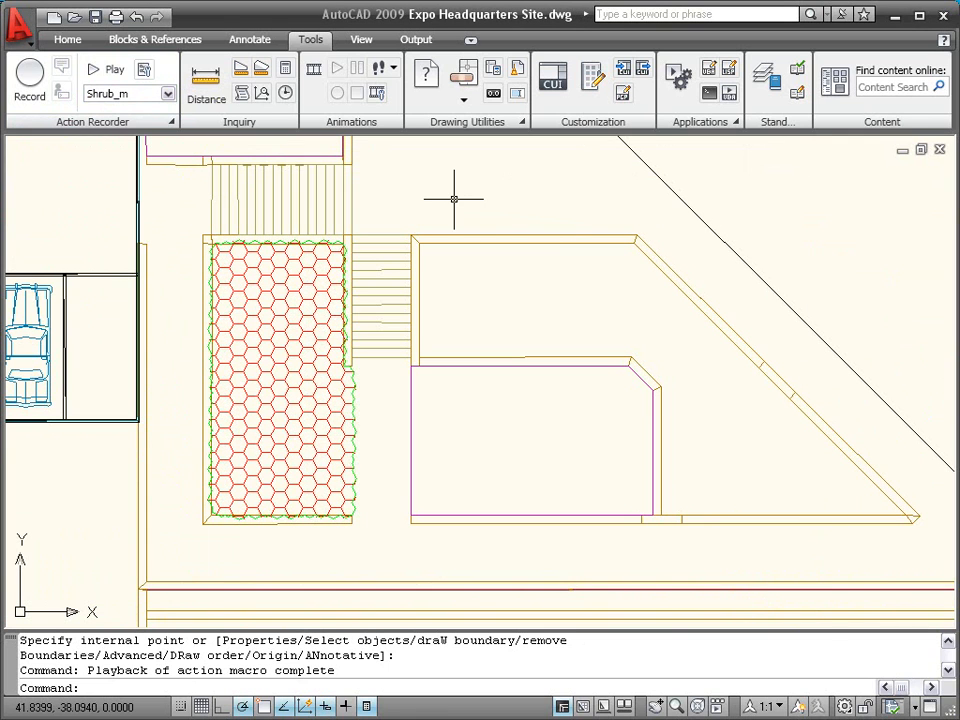